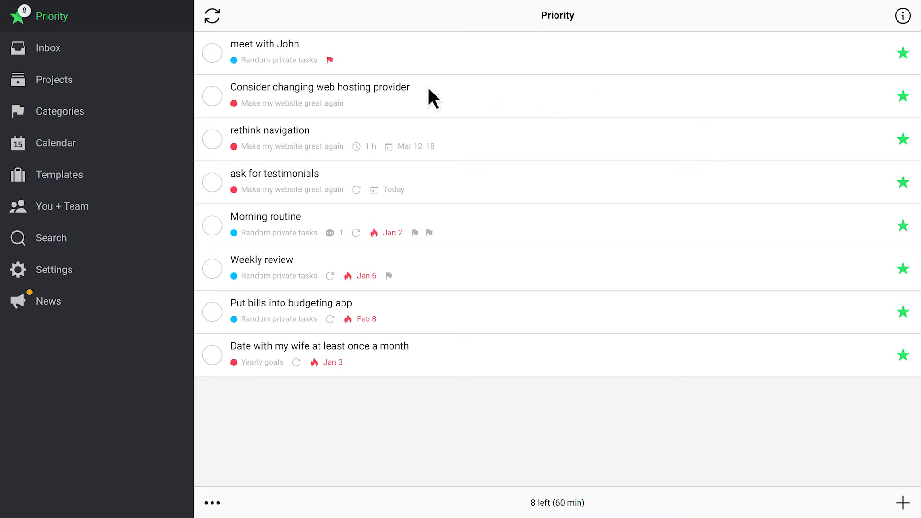
Step: Open the 'record a video introduction' project from the Projects list
{"action": "left_click", "coordinate": [91, 85]}
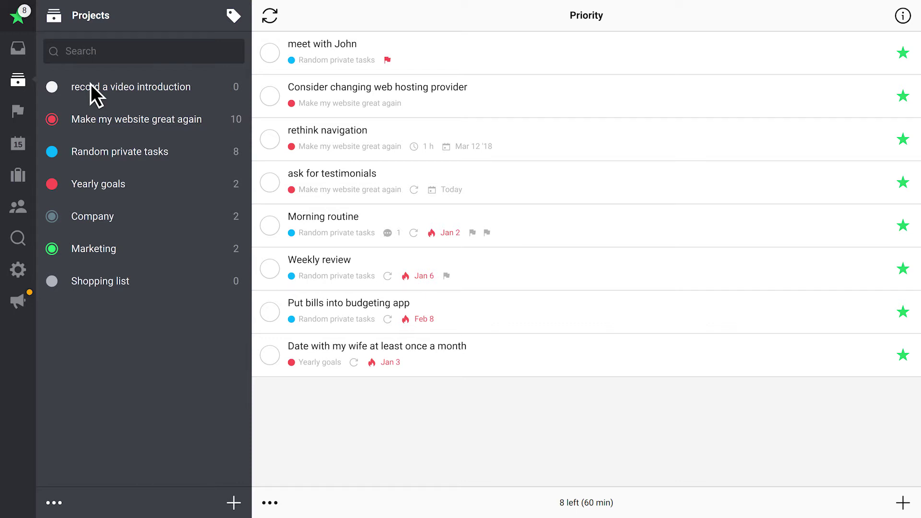
{"action": "left_click", "coordinate": [91, 84]}
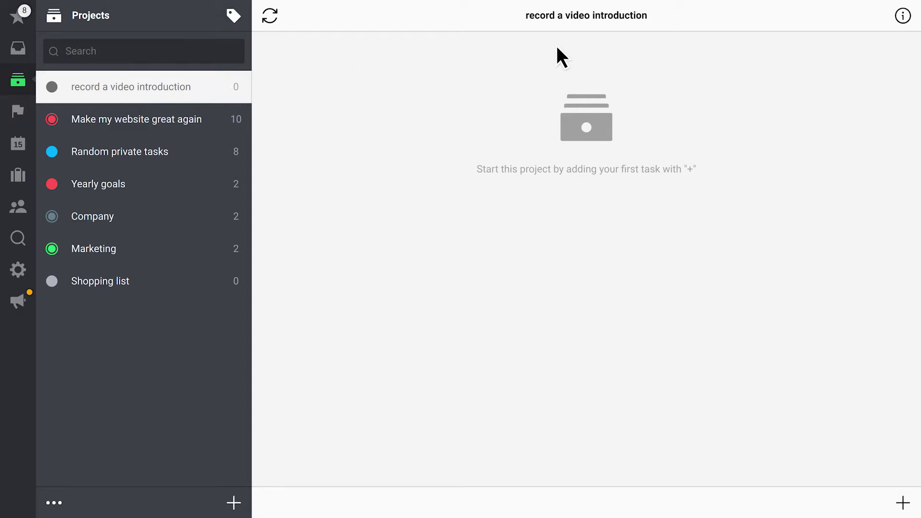
Step: Share the project with the listed teammate and invite one more person by their e-mail address
{"action": "left_click", "coordinate": [903, 16]}
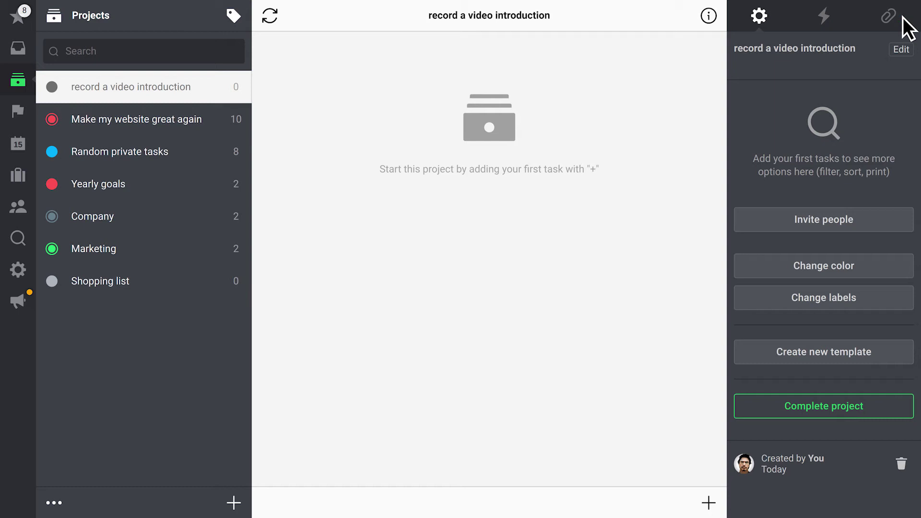
{"action": "left_click", "coordinate": [870, 222]}
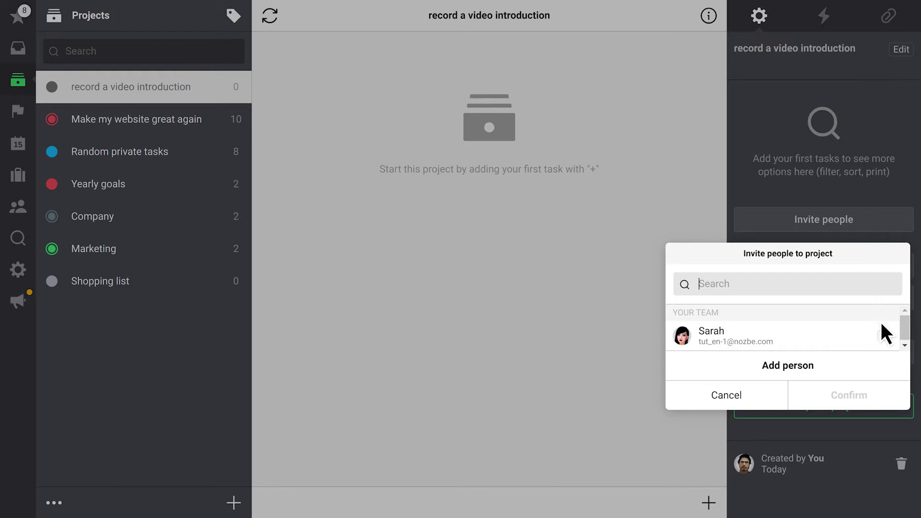
{"action": "left_click", "coordinate": [882, 334]}
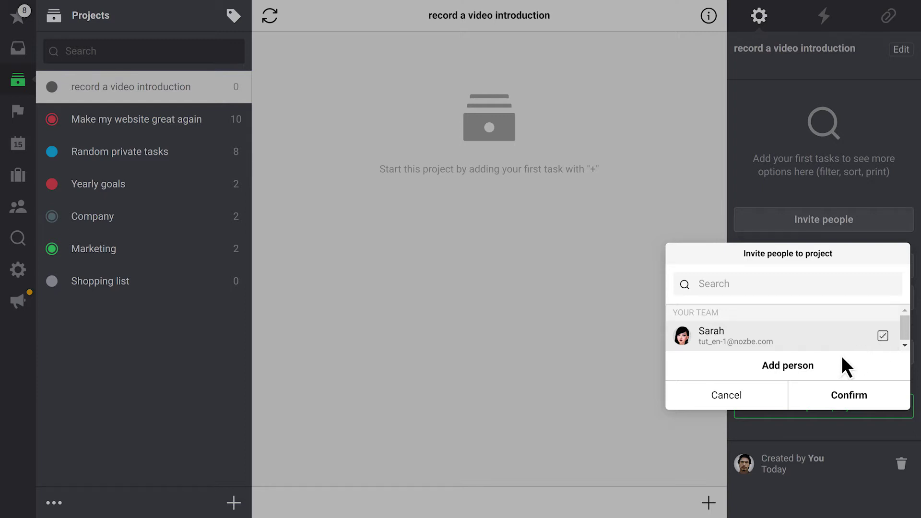
{"action": "left_click", "coordinate": [826, 364]}
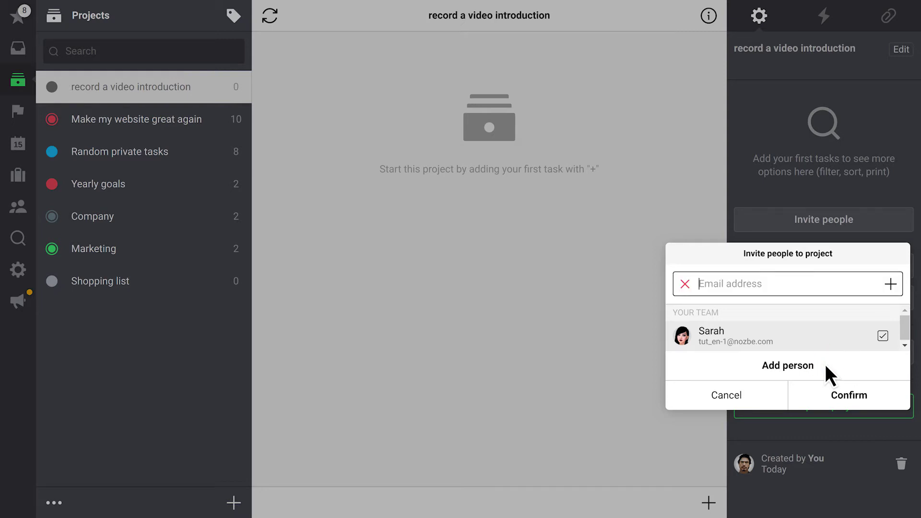
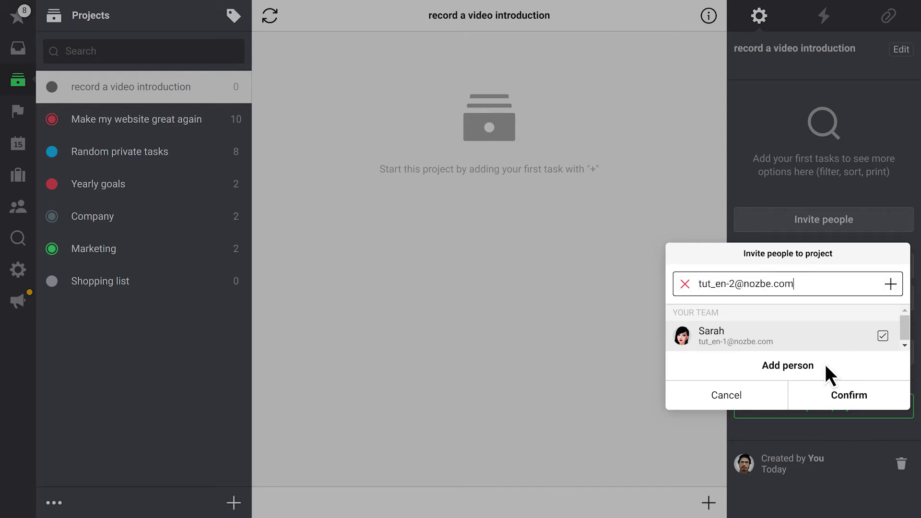
{"action": "left_click", "coordinate": [891, 284]}
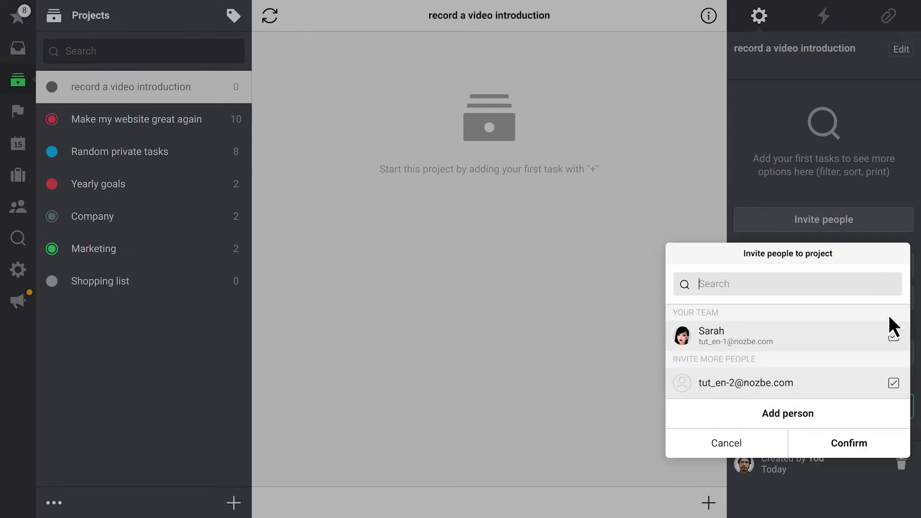
{"action": "left_click", "coordinate": [879, 442]}
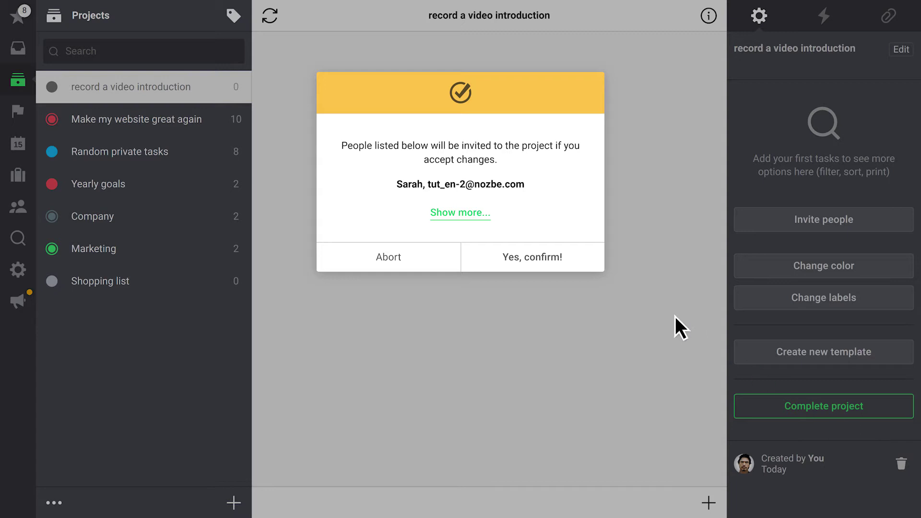
{"action": "left_click", "coordinate": [573, 254]}
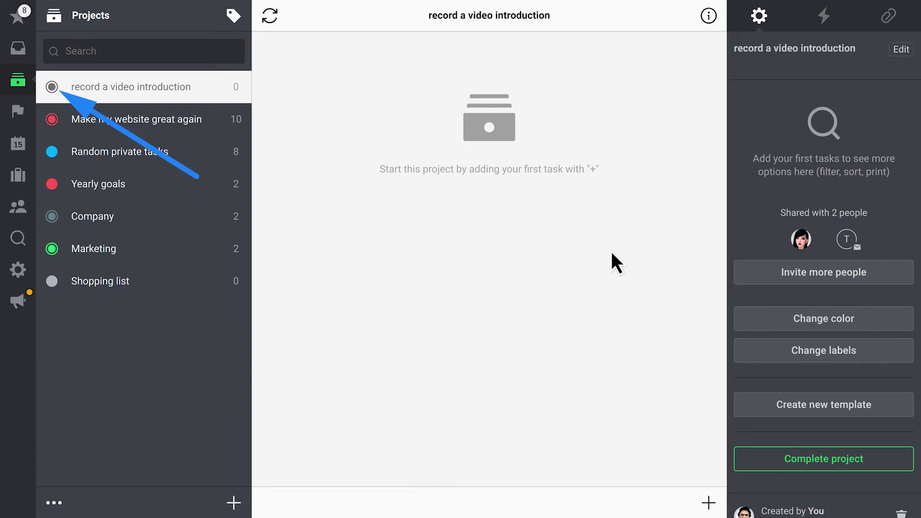
{"action": "left_click", "coordinate": [823, 238]}
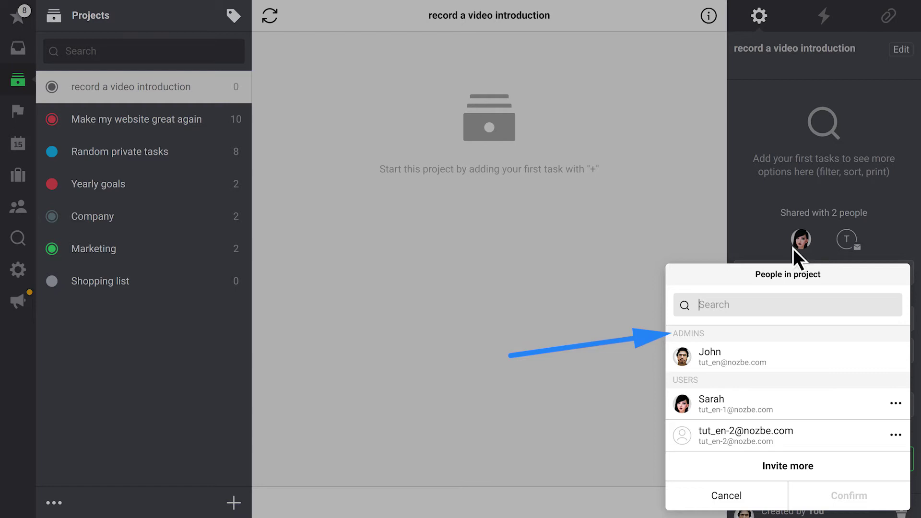
{"action": "left_click", "coordinate": [507, 351]}
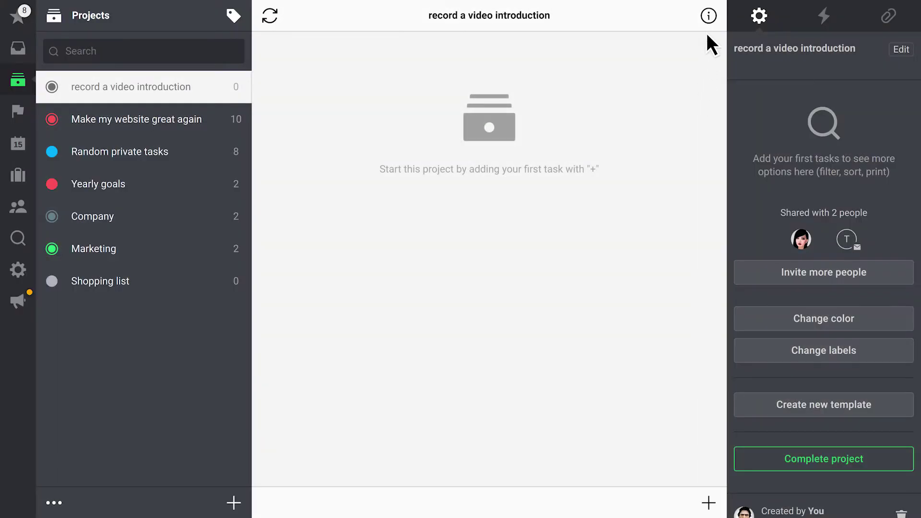
Step: Close the project details and make Freelancer responsible for 'create an engaging thumbnail'
{"action": "left_click", "coordinate": [709, 15]}
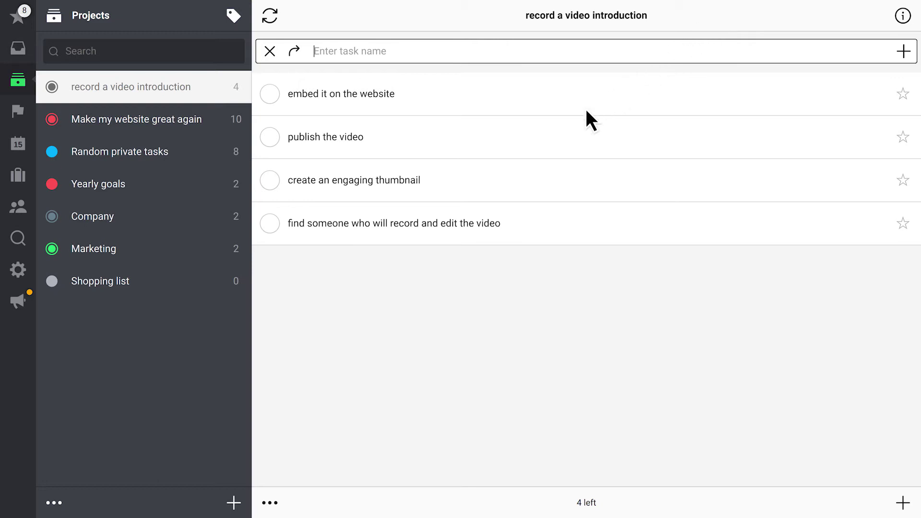
{"action": "left_click", "coordinate": [493, 184]}
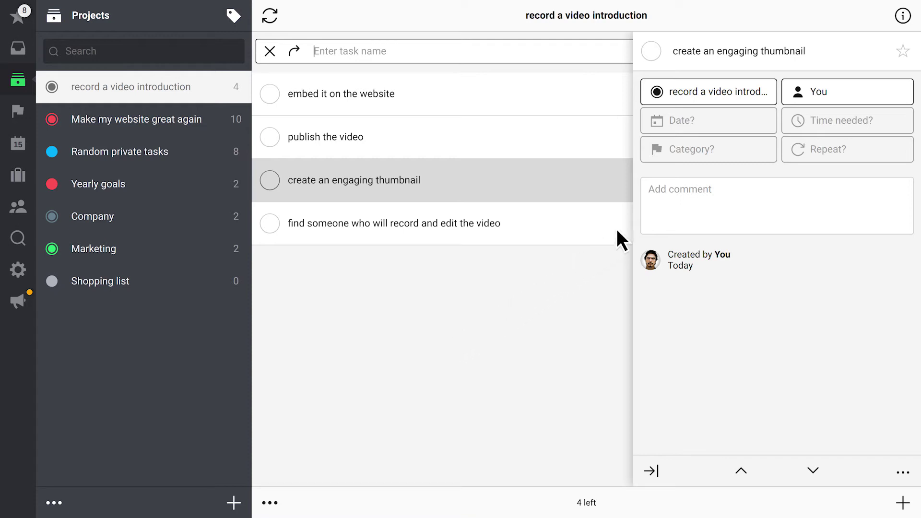
{"action": "left_click", "coordinate": [826, 89]}
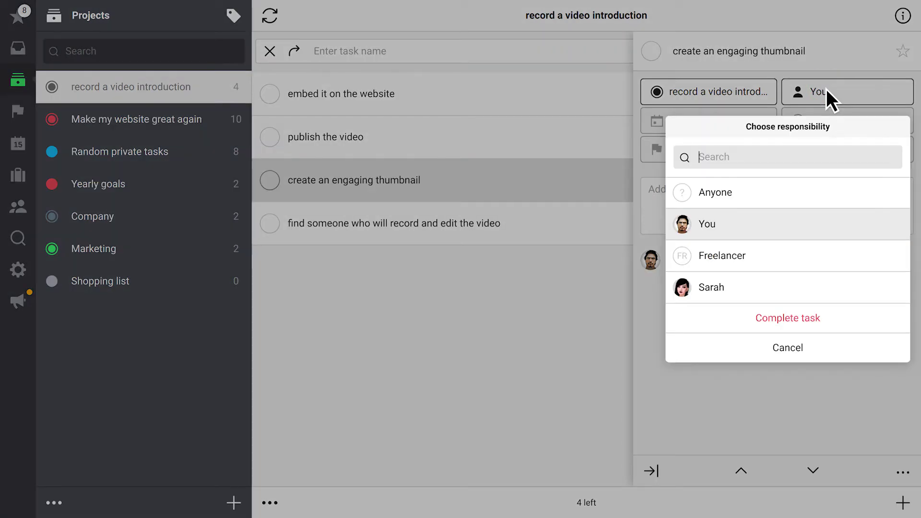
{"action": "left_click", "coordinate": [740, 257]}
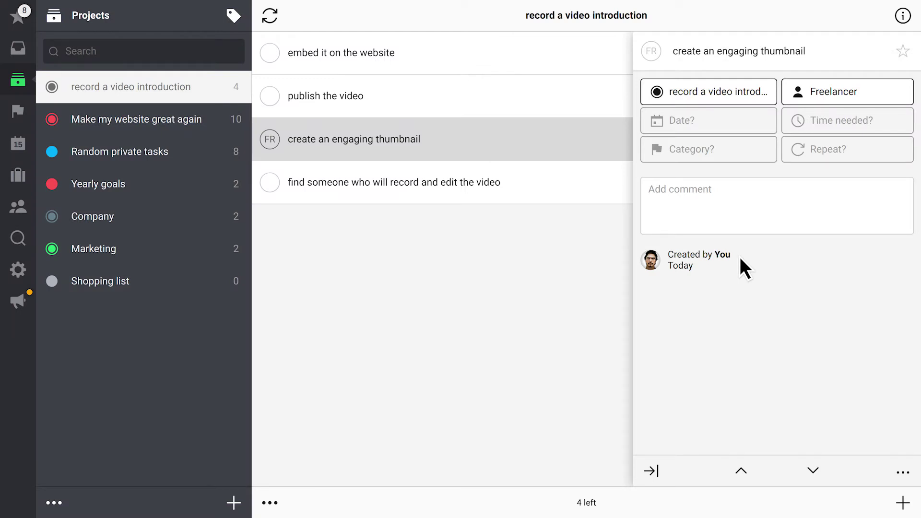
Step: Comment 'A big logo of our company with blurry frame of new video as a background' on the thumbnail task
{"action": "left_click", "coordinate": [740, 203]}
{"action": "type", "text": "A big logo of our company with blurry frame of new video as a background"}
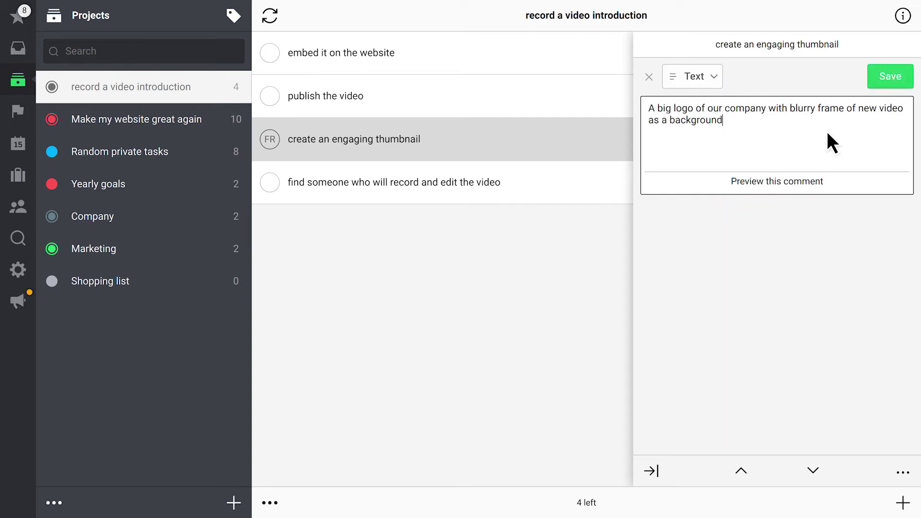
{"action": "left_click", "coordinate": [894, 77]}
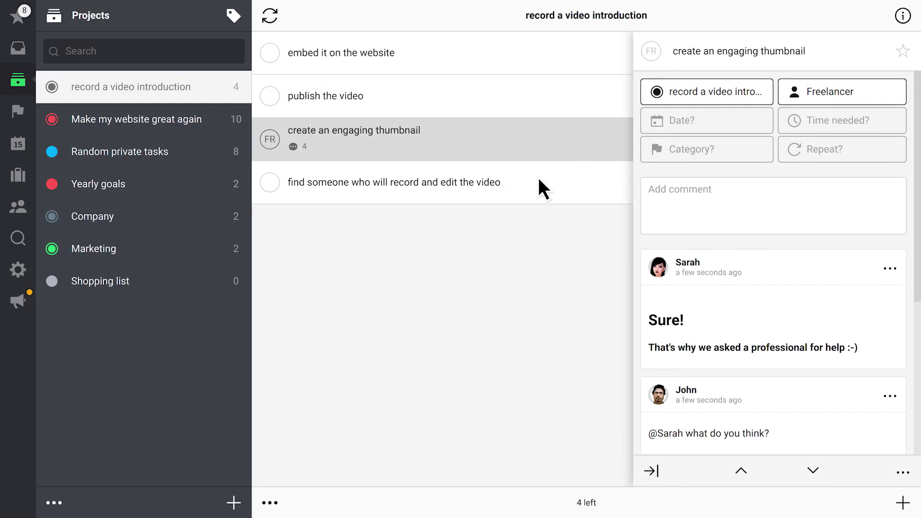
Step: Post a checklist comment on 'find someone who will record and edit the video', starting 'search for a video team'
{"action": "left_click", "coordinate": [538, 180]}
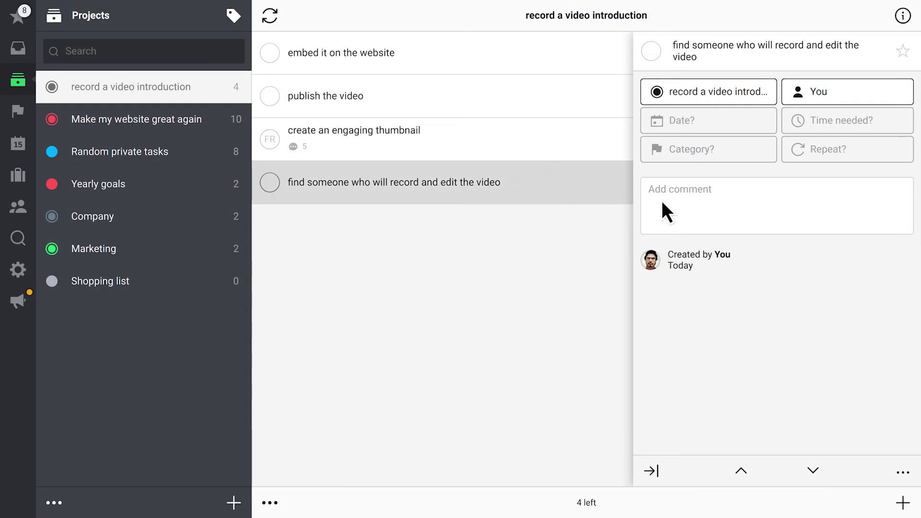
{"action": "left_click", "coordinate": [705, 219]}
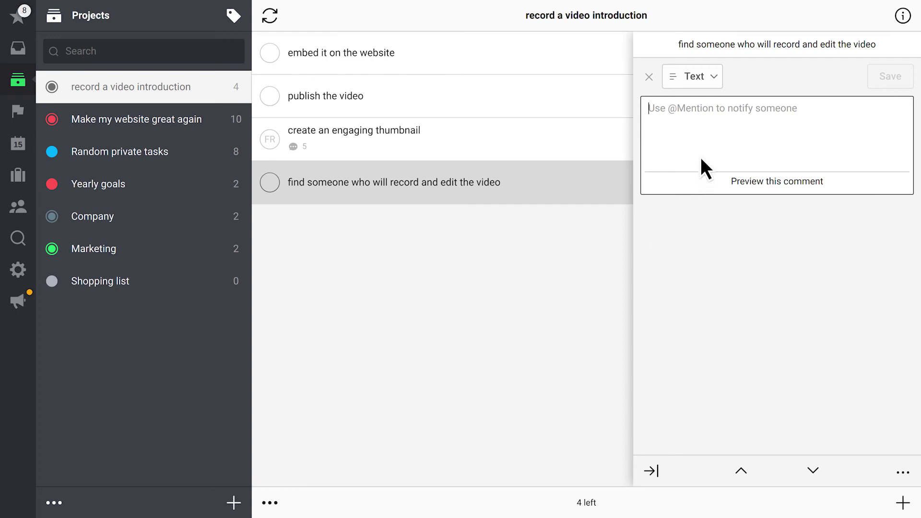
{"action": "left_click", "coordinate": [702, 78]}
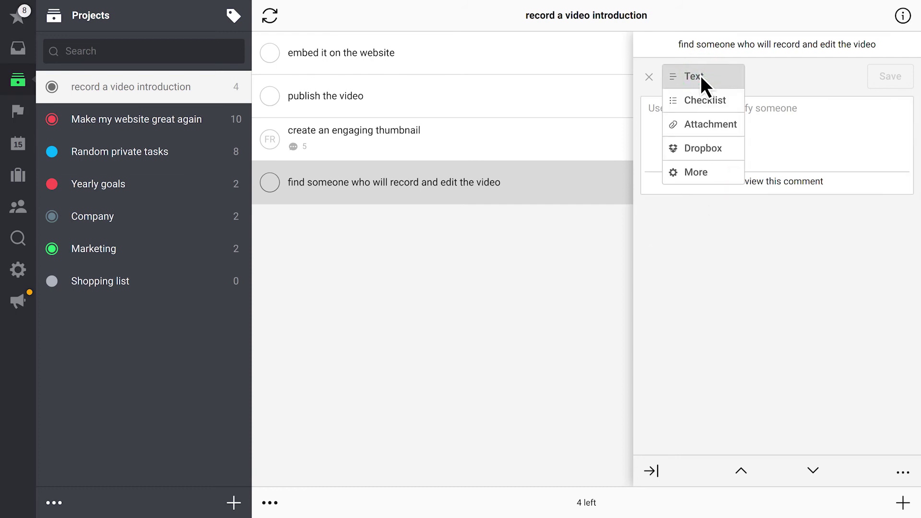
{"action": "left_click", "coordinate": [703, 103]}
{"action": "type", "text": "search for a video team"}
{"action": "key", "text": "Return"}
{"action": "type", "text": "ask for portfolios choose 3 companies meet with video team and choose the best one send script to the video guy and ask for opinion"}
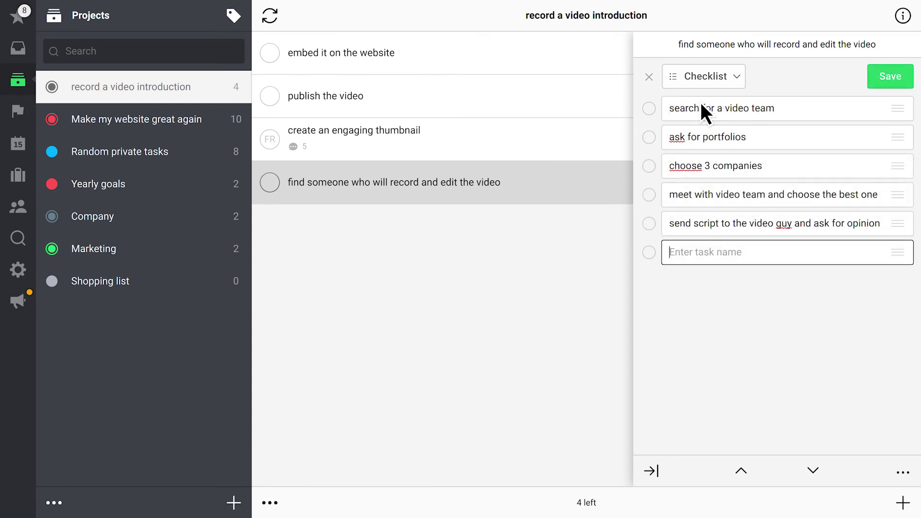
{"action": "left_click", "coordinate": [896, 77]}
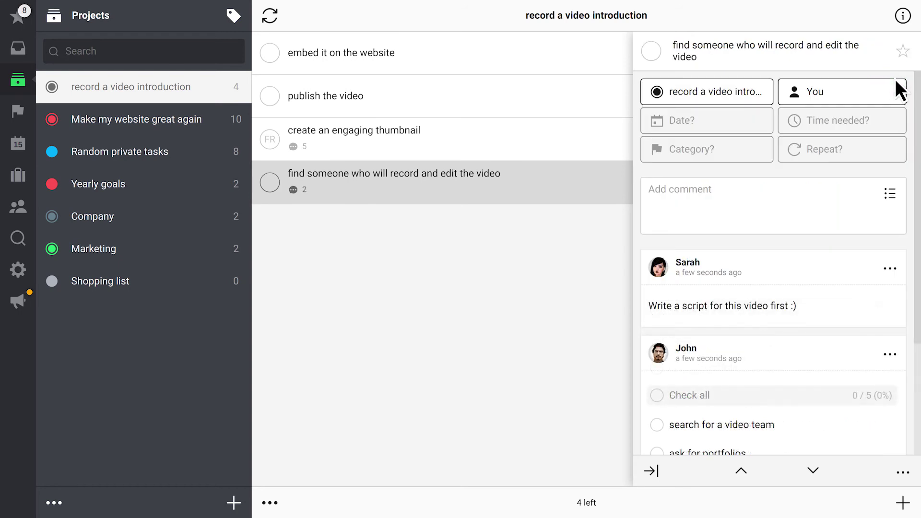
Step: Pin the checklist comment and create a task from the 'Write a script for this video first :)' comment
{"action": "left_click", "coordinate": [896, 354]}
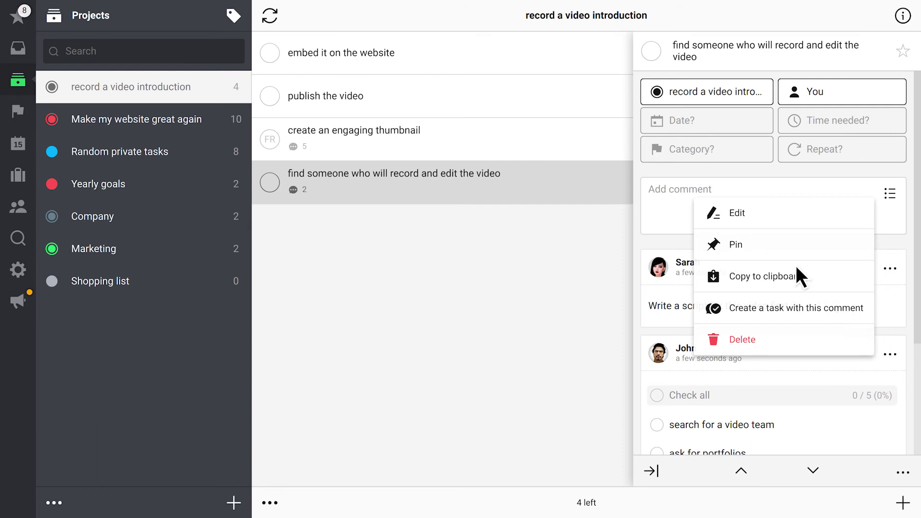
{"action": "left_click", "coordinate": [775, 248]}
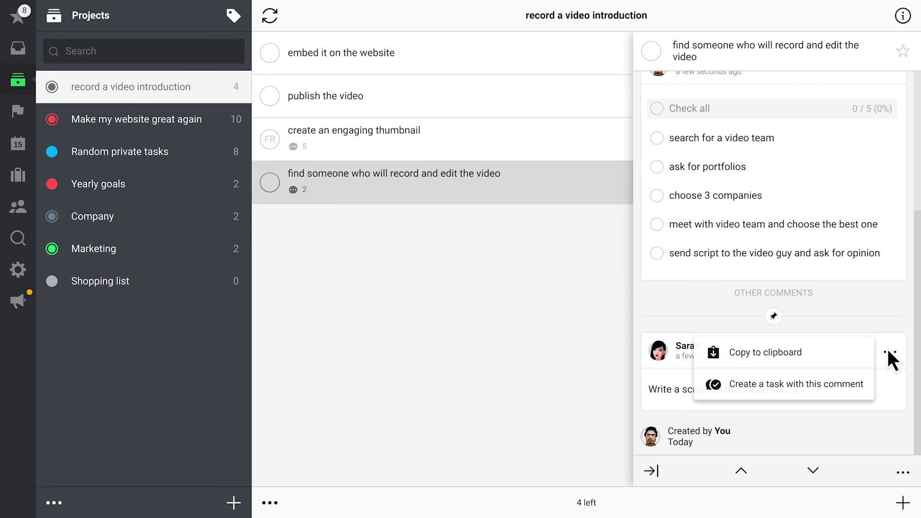
{"action": "left_click", "coordinate": [855, 395]}
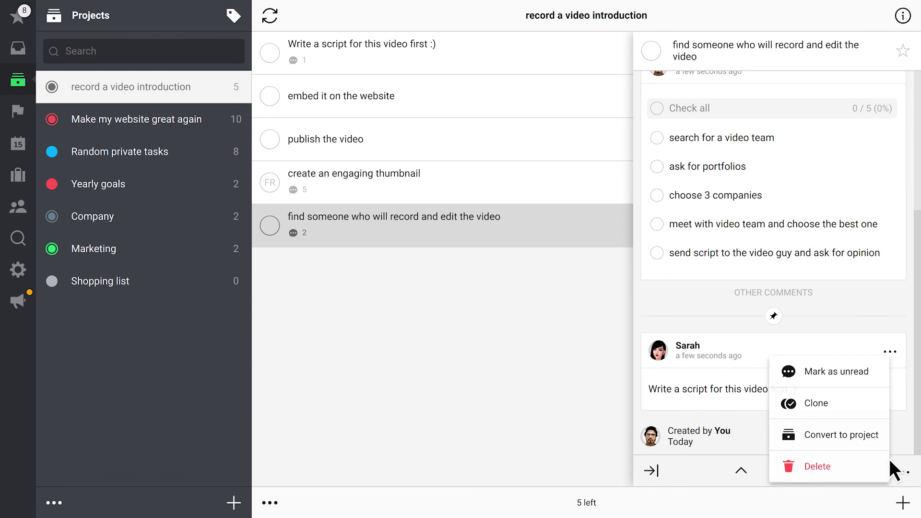
Step: Convert 'find someone who will record and edit the video' into its own project
{"action": "left_click", "coordinate": [862, 442]}
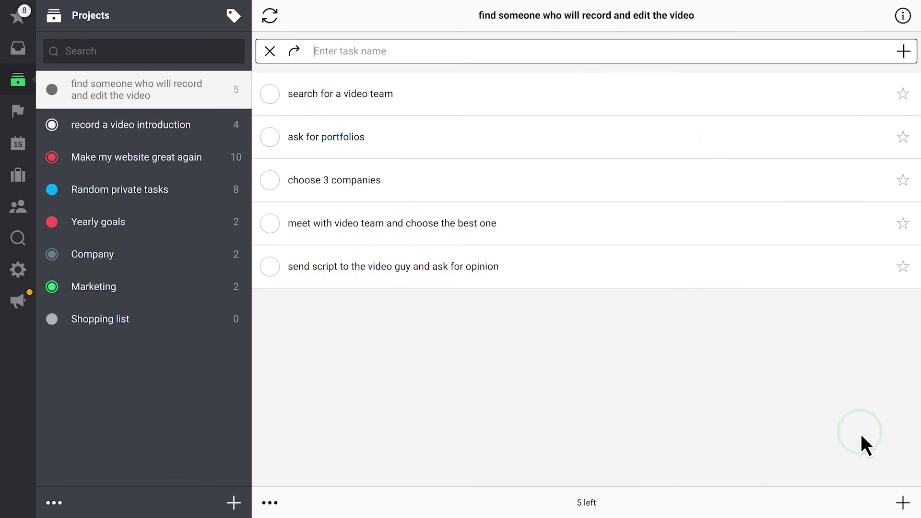